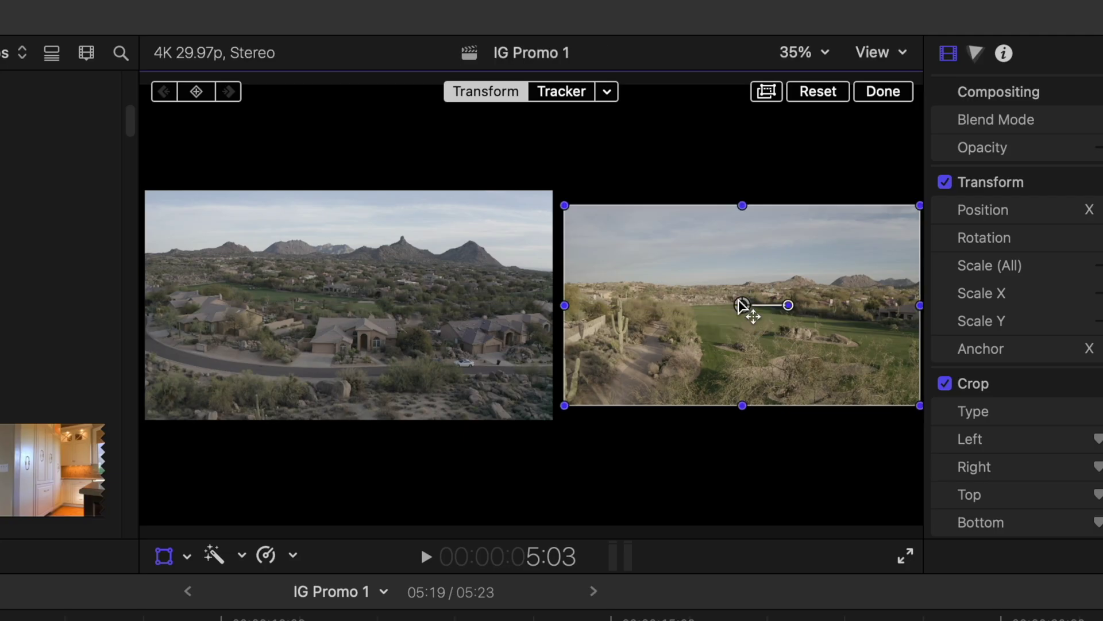
Preview the finished composite with both drone clips side by side in the viewer.
{"action": "left_click", "coordinate": [424, 555]}
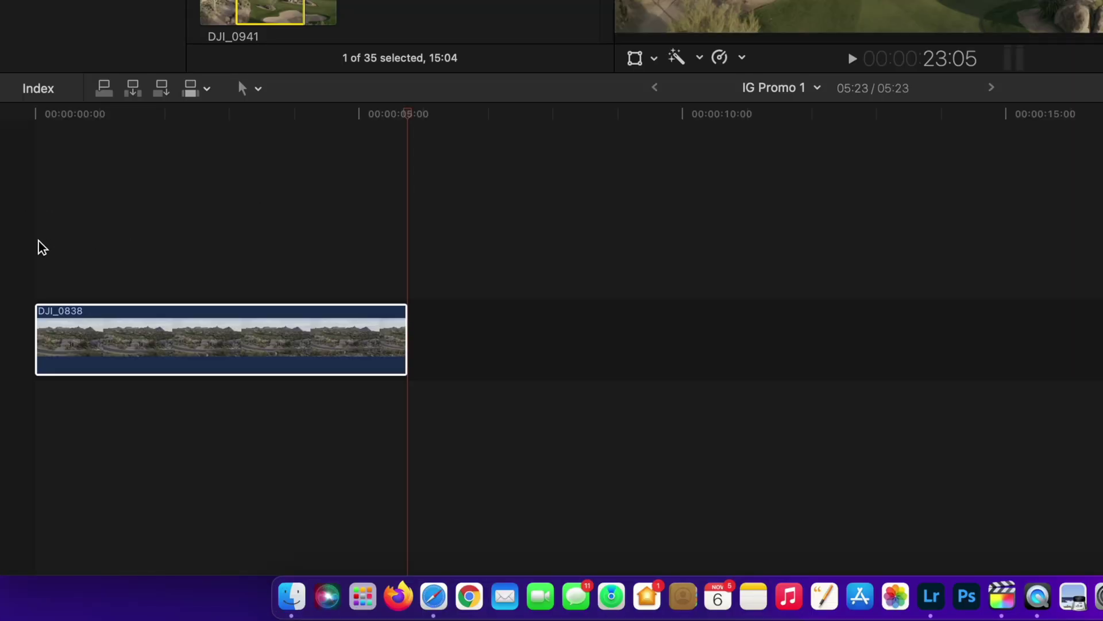
Play the DJI_0838 clip from the start of the IG Promo 1 timeline.
{"action": "left_click", "coordinate": [38, 247]}
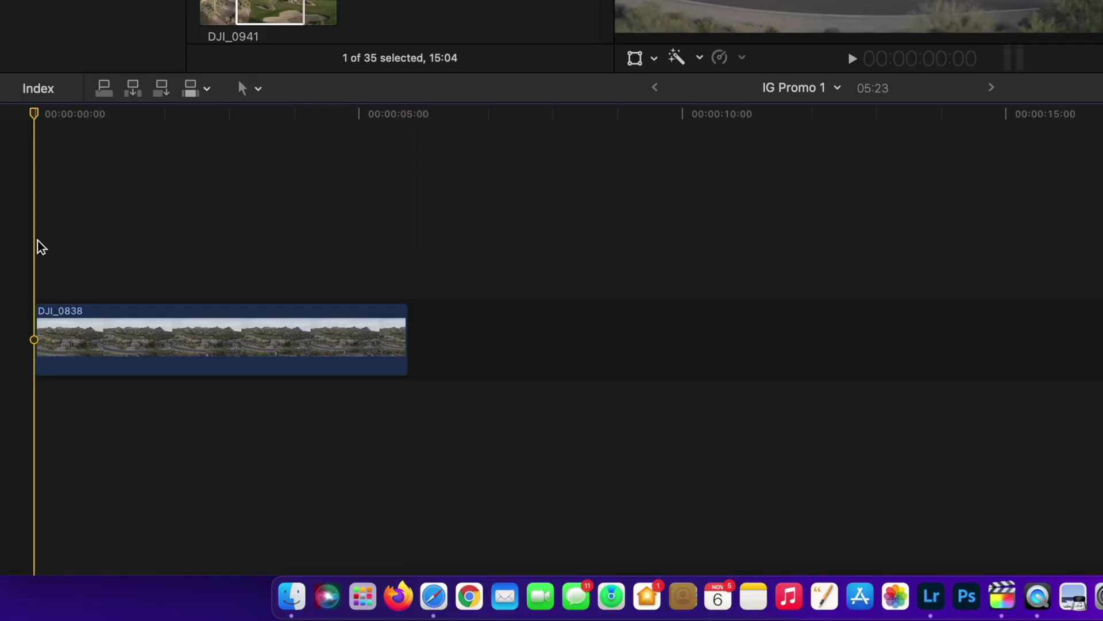
{"action": "key", "text": "space"}
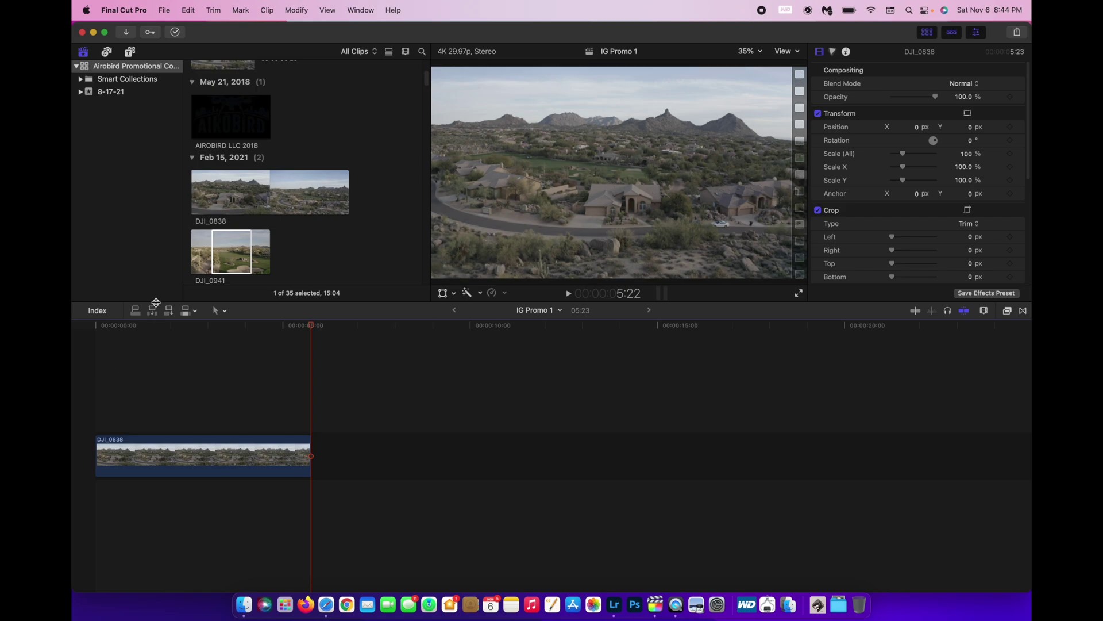
Add DJI_0941 after DJI_0838, trim it to similar length, and stack it above at the start.
{"action": "left_click", "coordinate": [235, 263]}
{"action": "left_click_drag", "start_coordinate": [235, 263], "coordinate": [334, 461]}
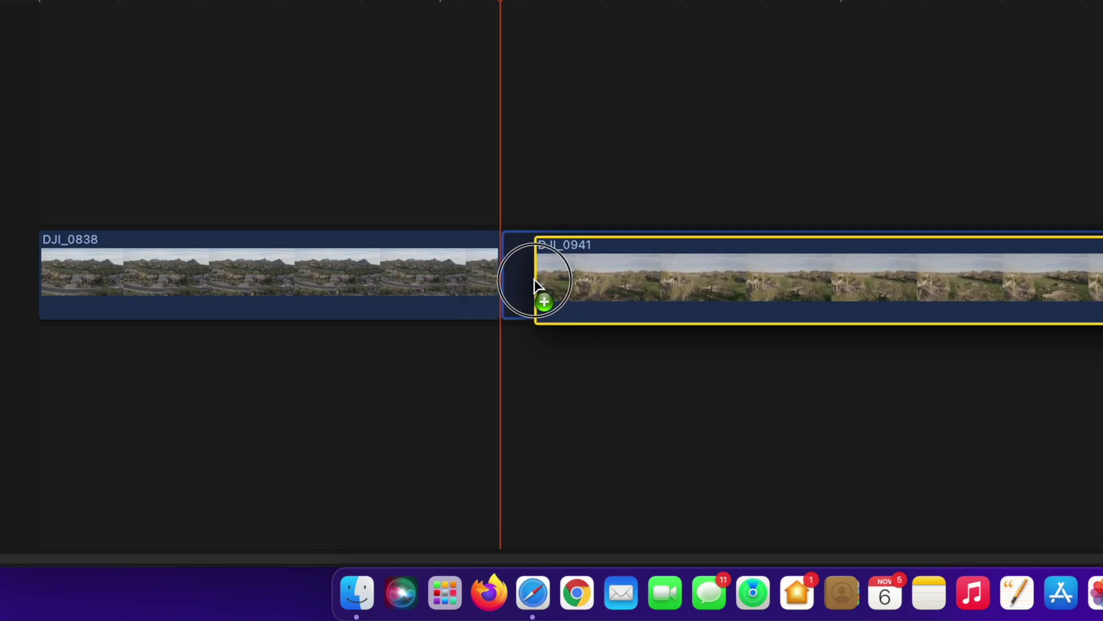
{"action": "left_click_drag", "start_coordinate": [547, 279], "coordinate": [534, 280]}
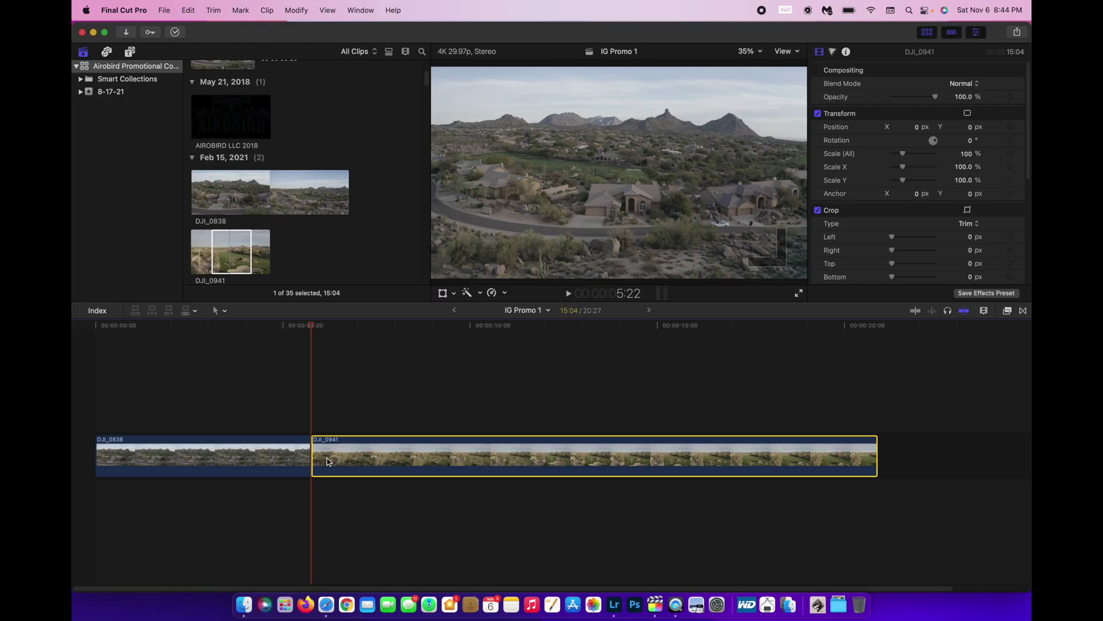
{"action": "left_click_drag", "start_coordinate": [871, 452], "coordinate": [516, 455]}
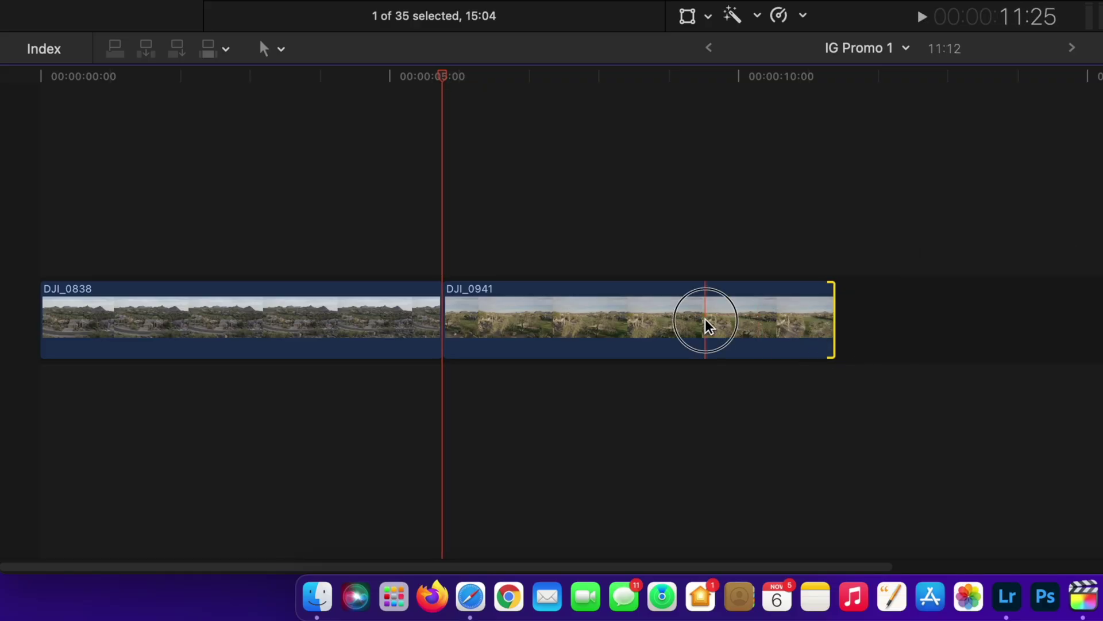
{"action": "left_click_drag", "start_coordinate": [706, 324], "coordinate": [302, 229]}
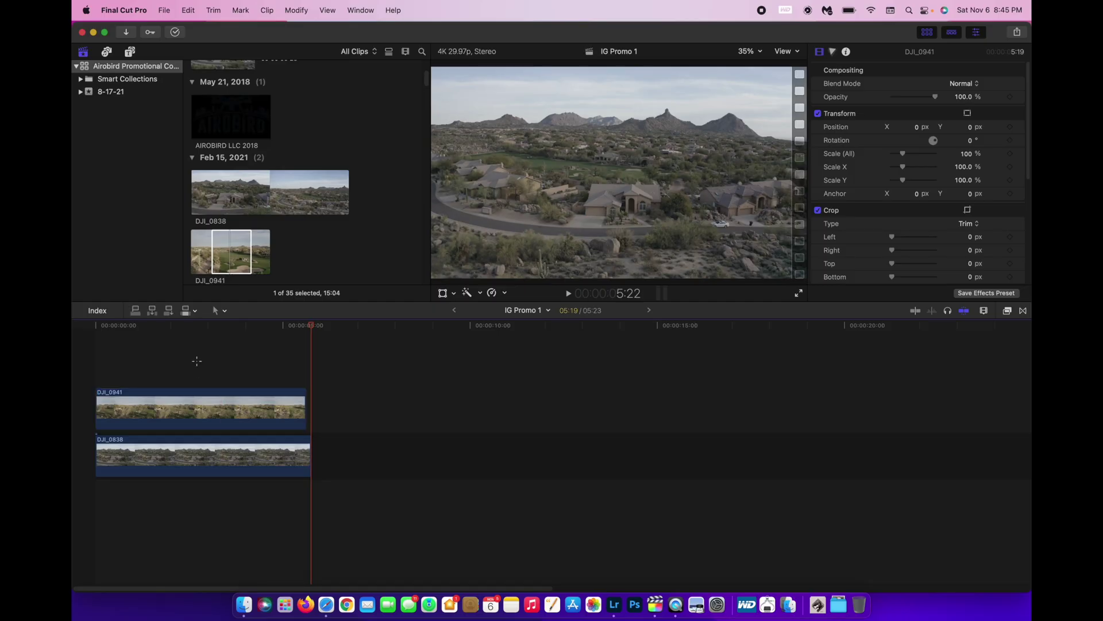
{"action": "left_click", "coordinate": [196, 362]}
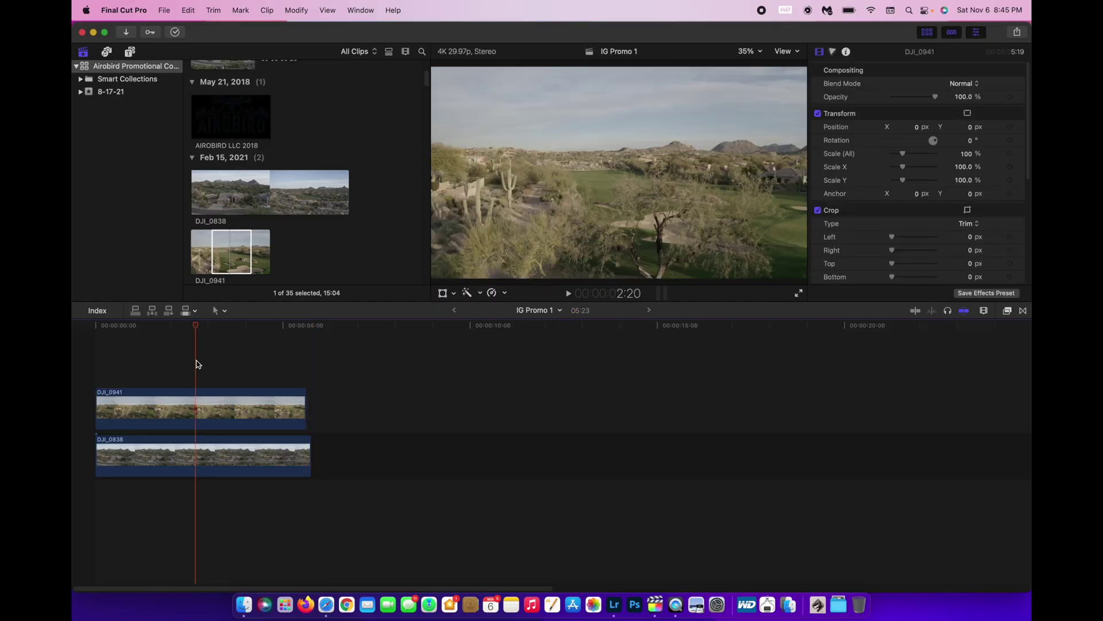
{"action": "left_click_drag", "start_coordinate": [118, 335], "coordinate": [164, 335]}
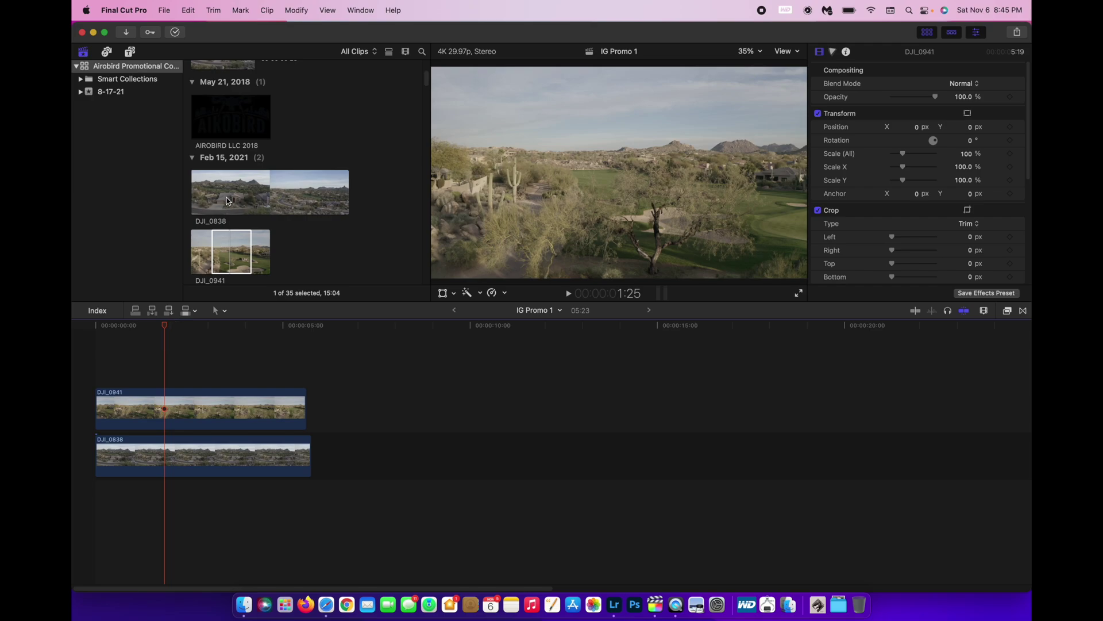
{"action": "scroll", "coordinate": [226, 240], "scroll_direction": "down", "scroll_amount": 3}
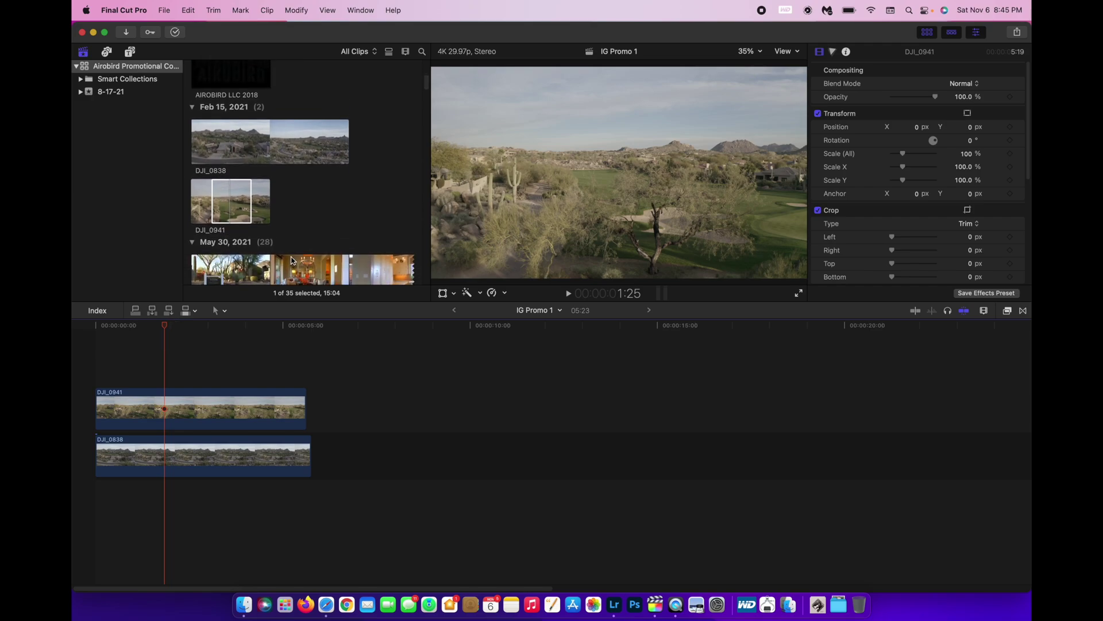
{"action": "scroll", "coordinate": [287, 270], "scroll_direction": "down", "scroll_amount": 1}
{"action": "left_click_drag", "start_coordinate": [302, 250], "coordinate": [175, 375]}
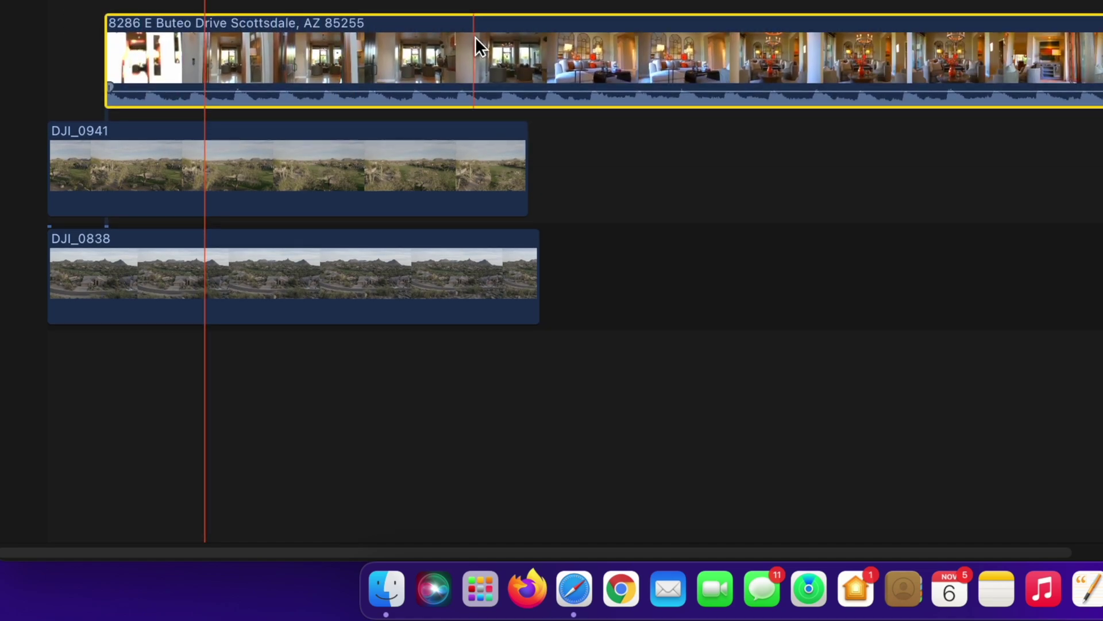
{"action": "key", "text": "Delete"}
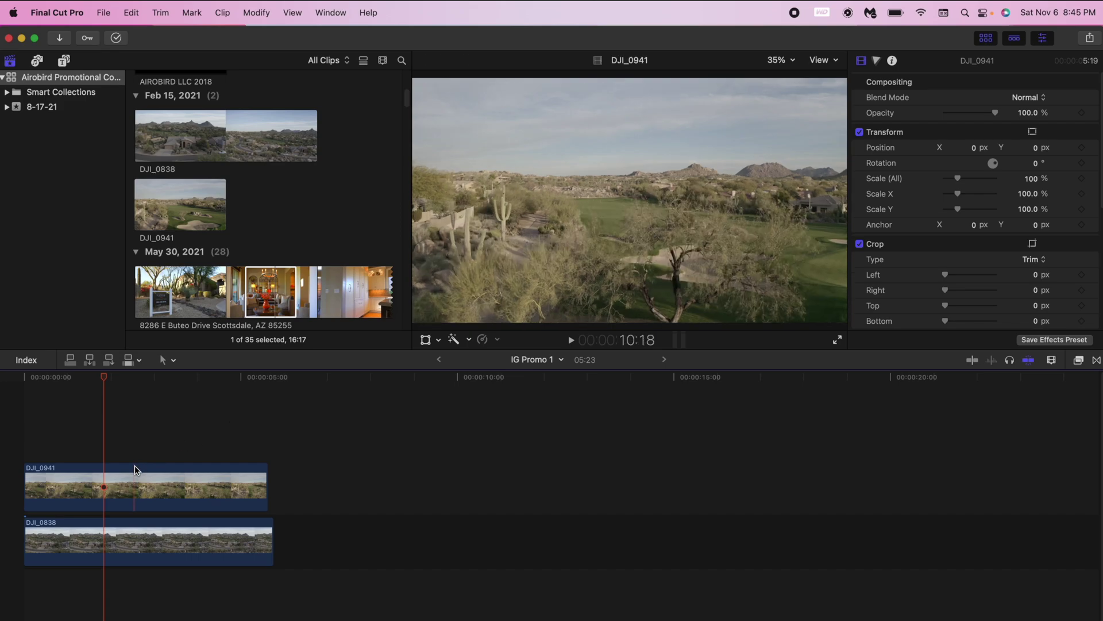
Play the stacked clips from the start of IG Promo 1, stopping about five seconds in.
{"action": "left_click", "coordinate": [21, 457]}
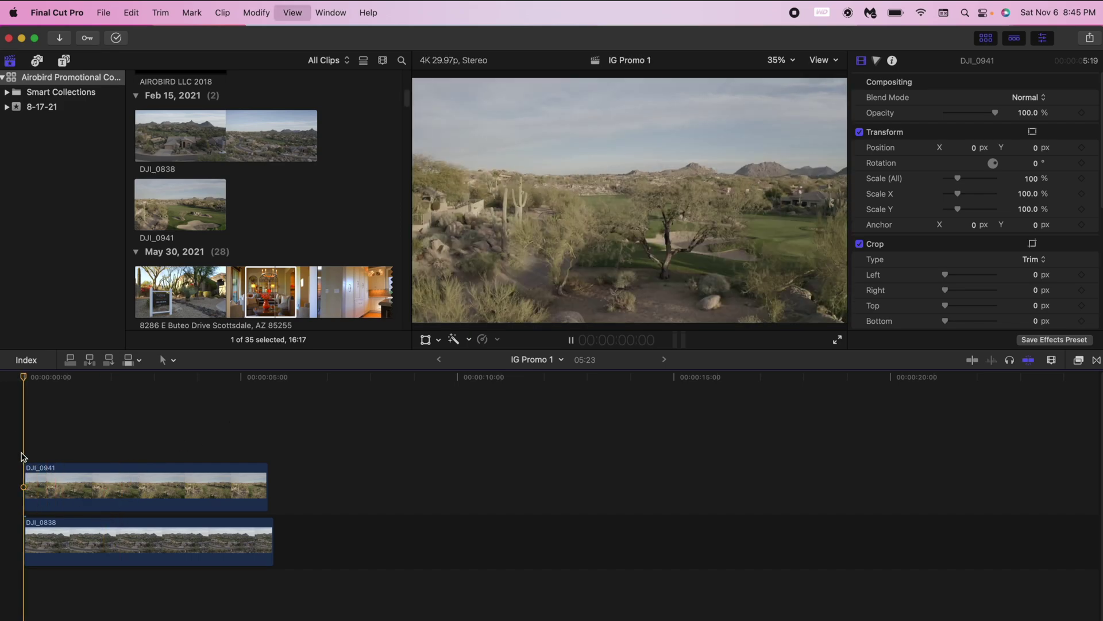
{"action": "key", "text": "space"}
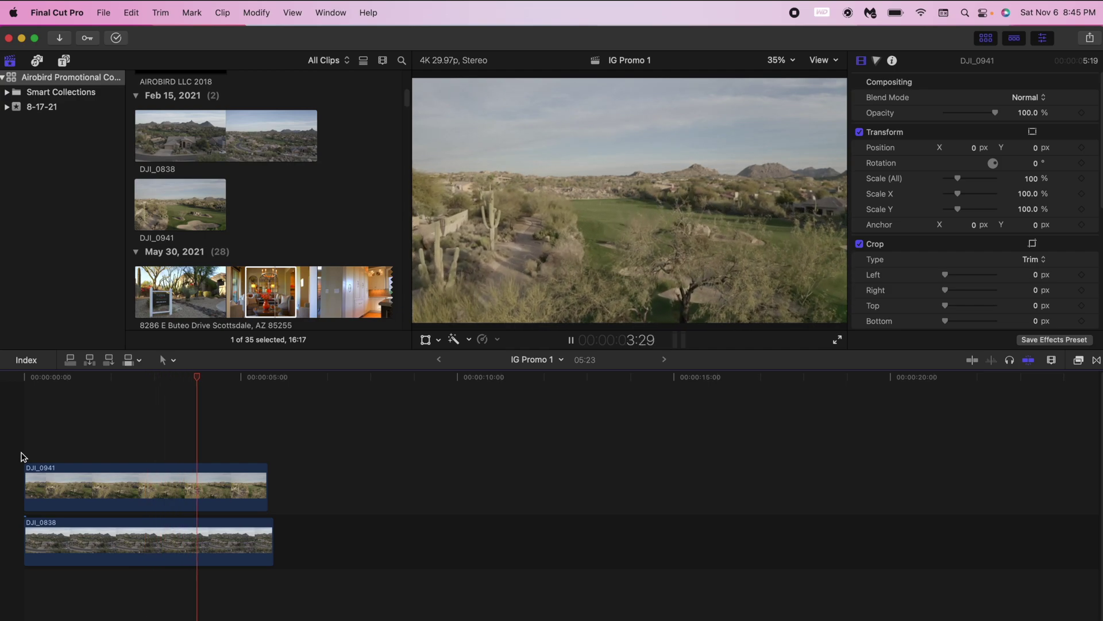
{"action": "key", "text": "space"}
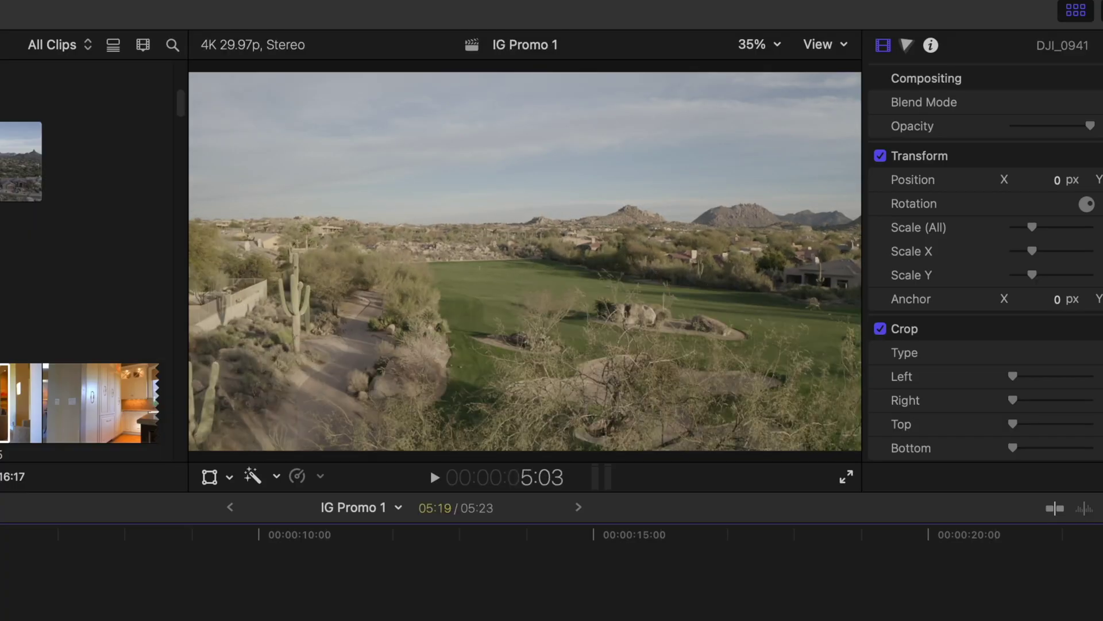
Turn on the Transform overlay and scale the DJI_0941 picture down.
{"action": "left_click", "coordinate": [210, 477]}
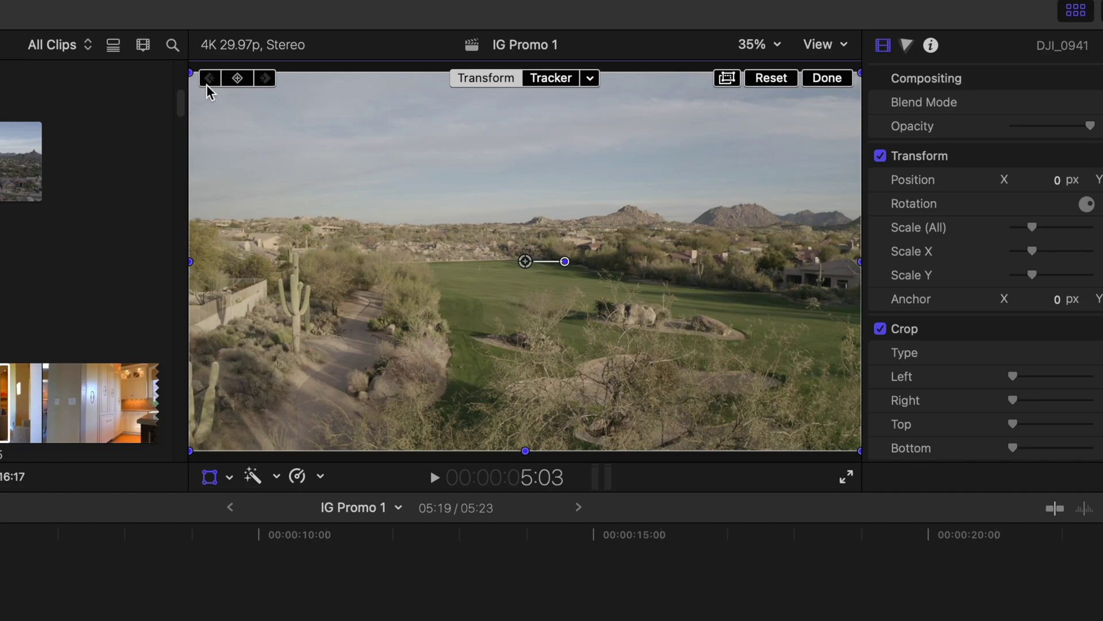
{"action": "left_click", "coordinate": [229, 477]}
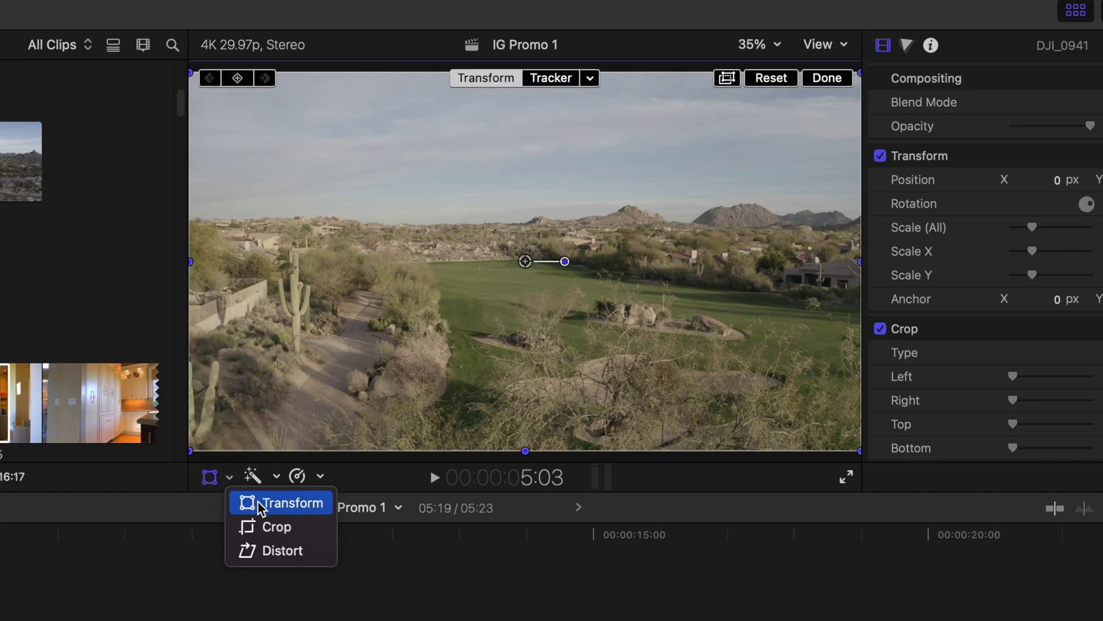
{"action": "left_click", "coordinate": [288, 504]}
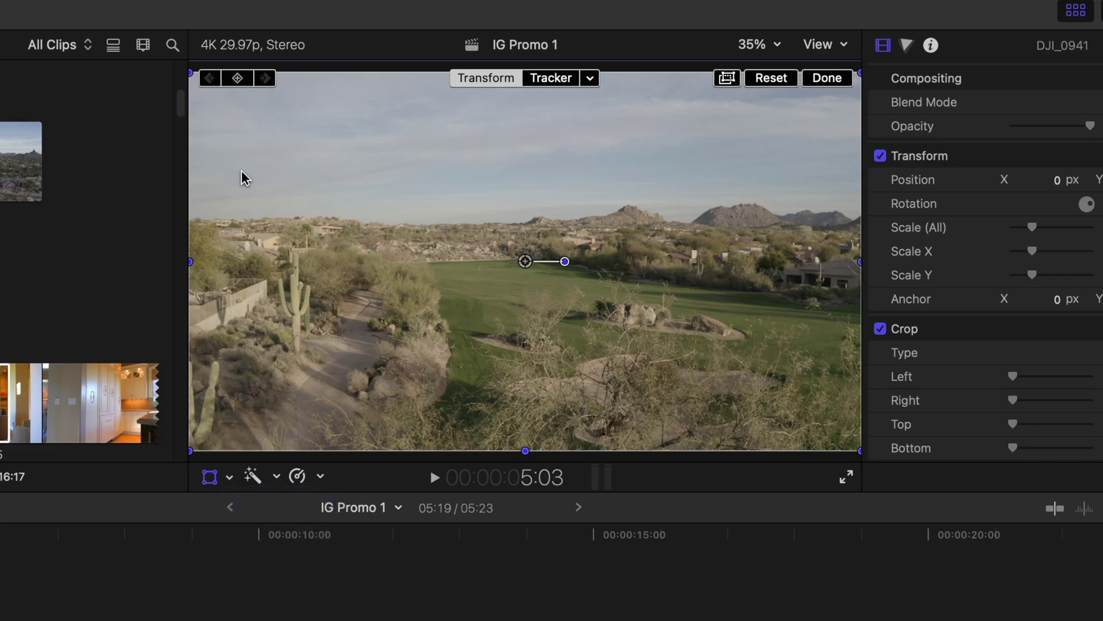
{"action": "left_click_drag", "start_coordinate": [188, 73], "coordinate": [366, 192]}
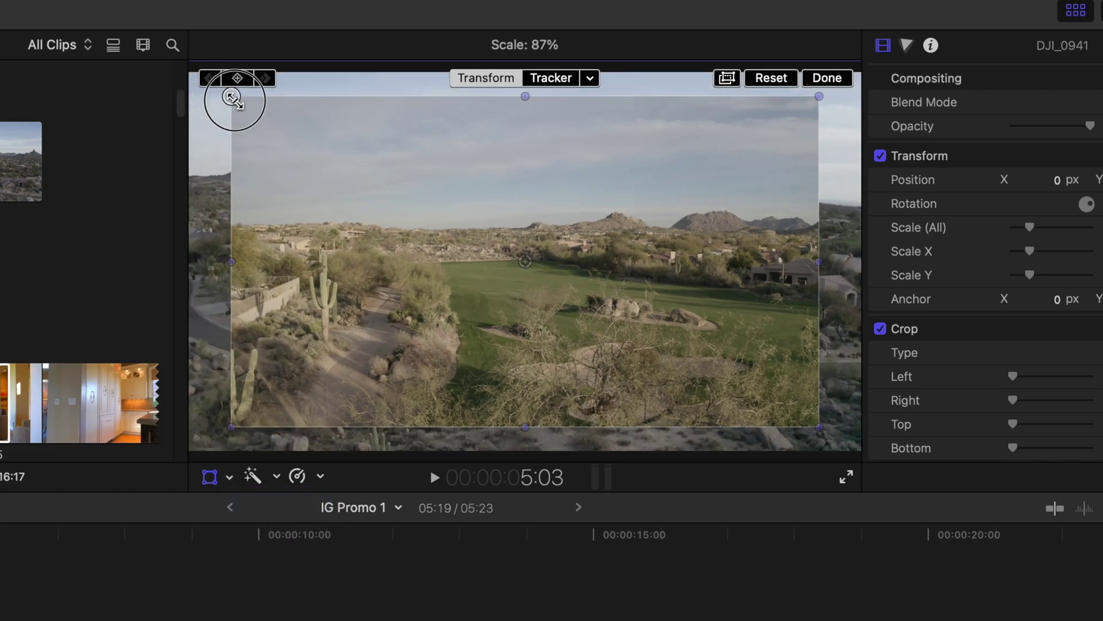
Shrink DJI_0941 to about quarter size in the lower-right corner, then select DJI_0838.
{"action": "left_click", "coordinate": [526, 262]}
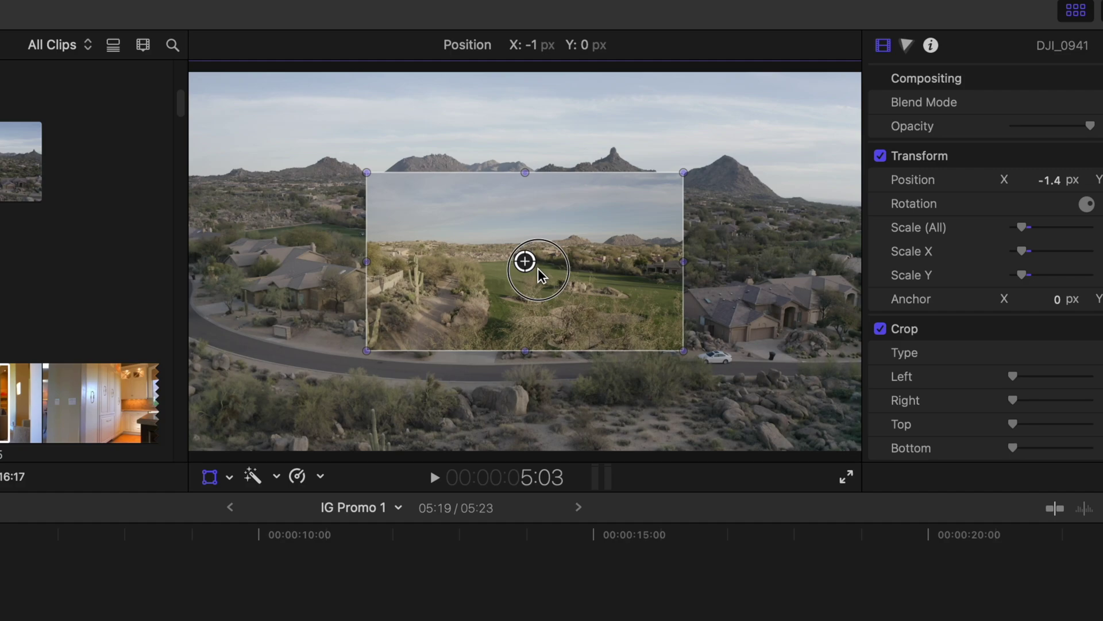
{"action": "mouse_move", "coordinate": [527, 261]}
{"action": "left_mouse_down"}
{"action": "mouse_move", "coordinate": [323, 380]}
{"action": "mouse_move", "coordinate": [378, 354]}
{"action": "mouse_move", "coordinate": [357, 353]}
{"action": "left_mouse_up"}
{"action": "left_click_drag", "start_coordinate": [516, 266], "coordinate": [449, 303]}
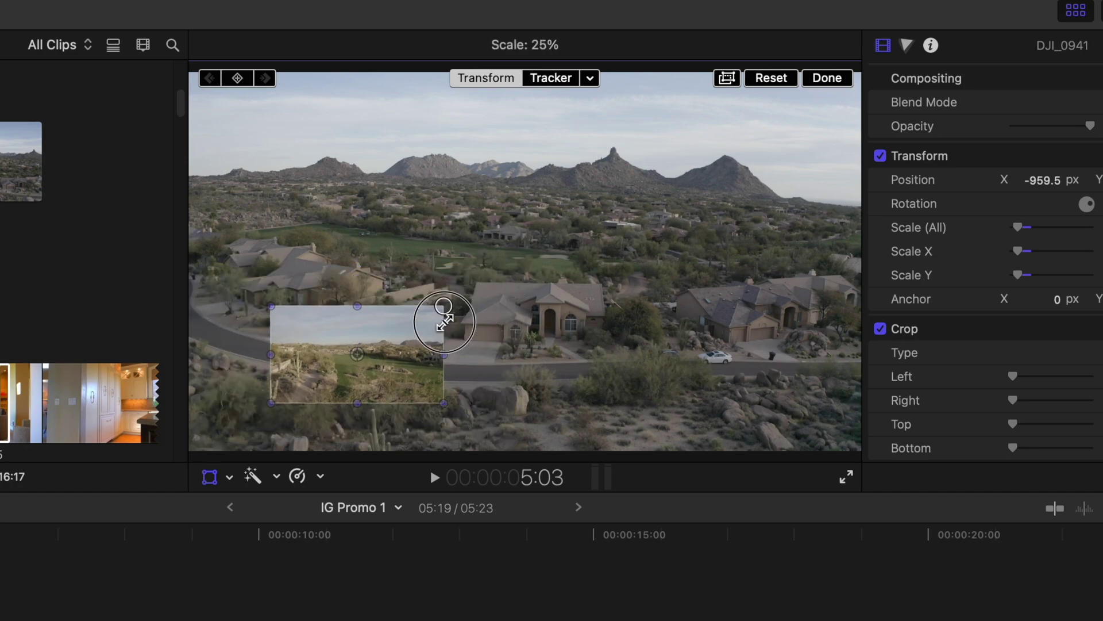
{"action": "left_click", "coordinate": [358, 354]}
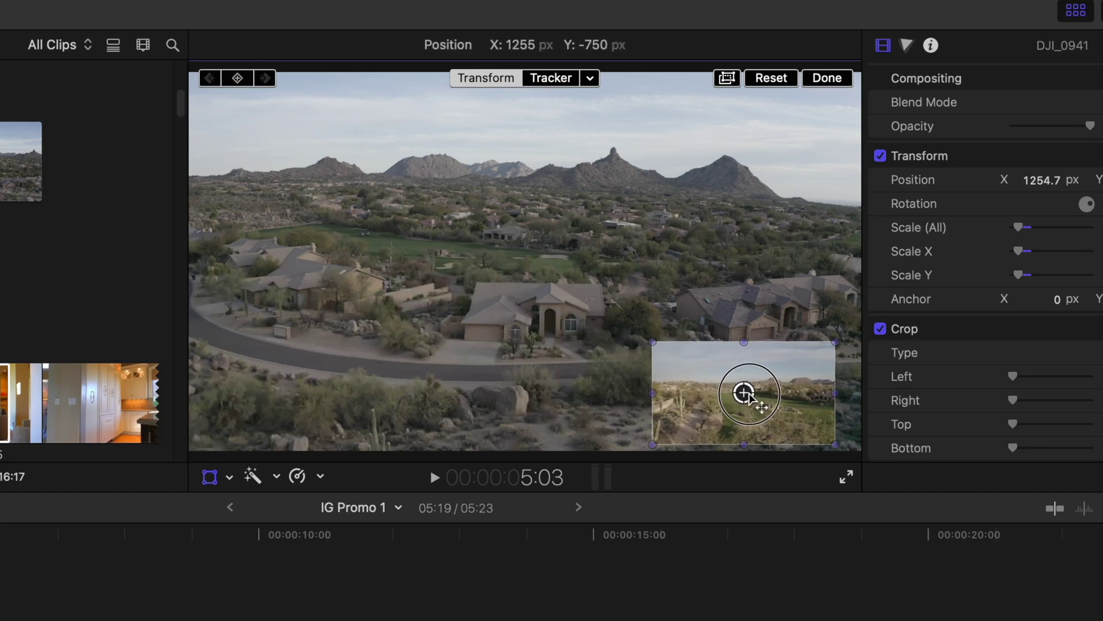
{"action": "left_click_drag", "start_coordinate": [357, 354], "coordinate": [766, 396]}
{"action": "left_click", "coordinate": [222, 462]}
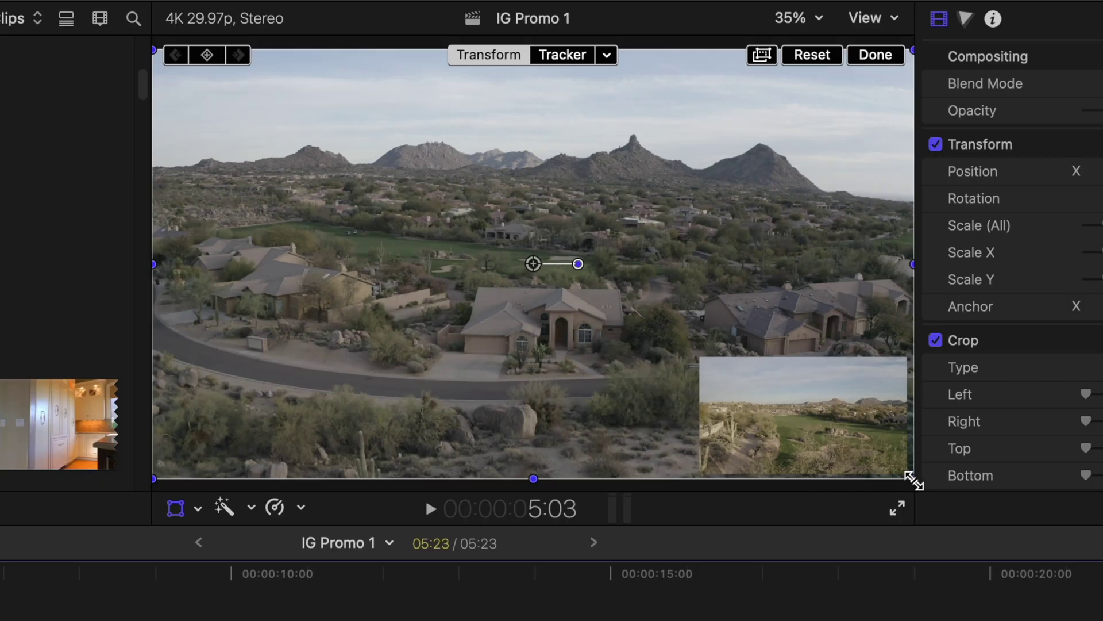
Scale DJI_0838 to half size at upper left, with DJI_0941 enlarged beside it on the right.
{"action": "left_click_drag", "start_coordinate": [912, 479], "coordinate": [733, 375]}
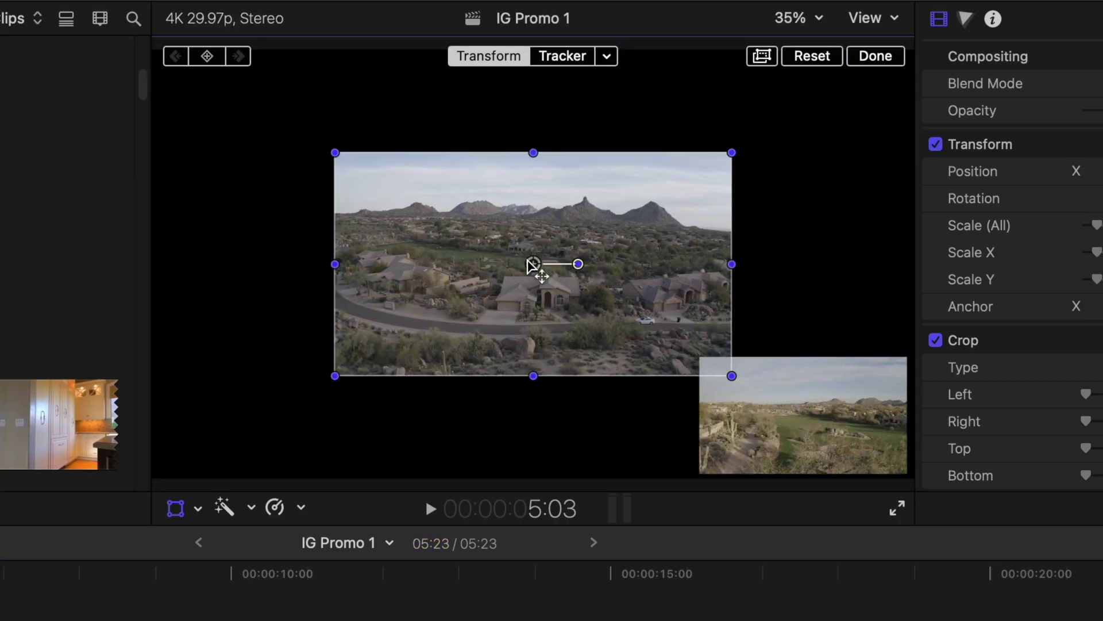
{"action": "left_click_drag", "start_coordinate": [534, 265], "coordinate": [387, 219]}
{"action": "left_click", "coordinate": [700, 402]}
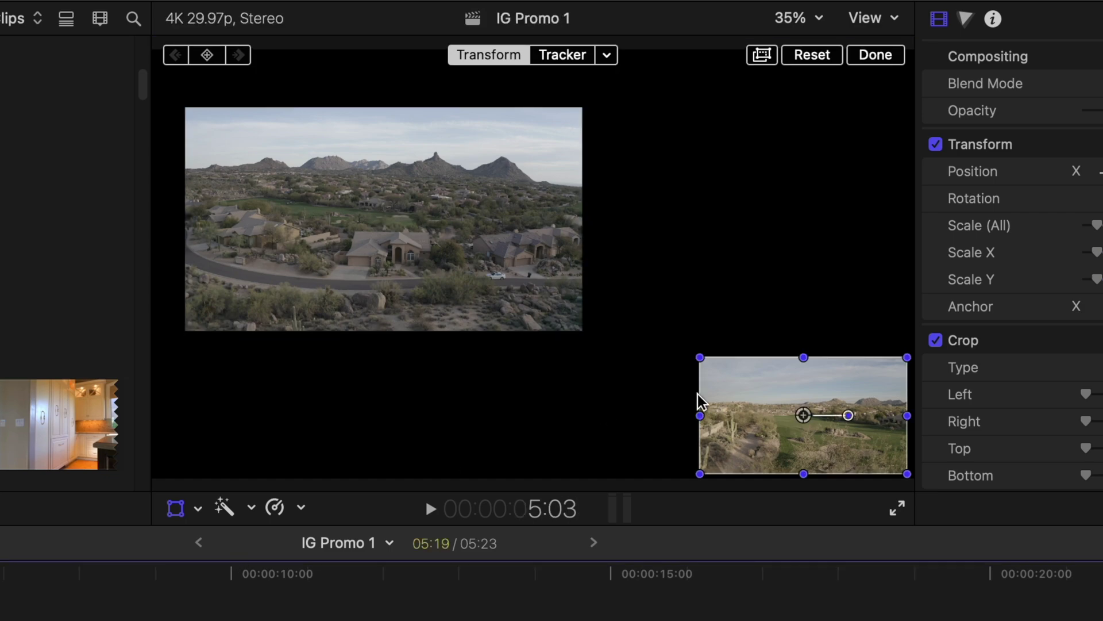
{"action": "left_click_drag", "start_coordinate": [814, 415], "coordinate": [750, 240]}
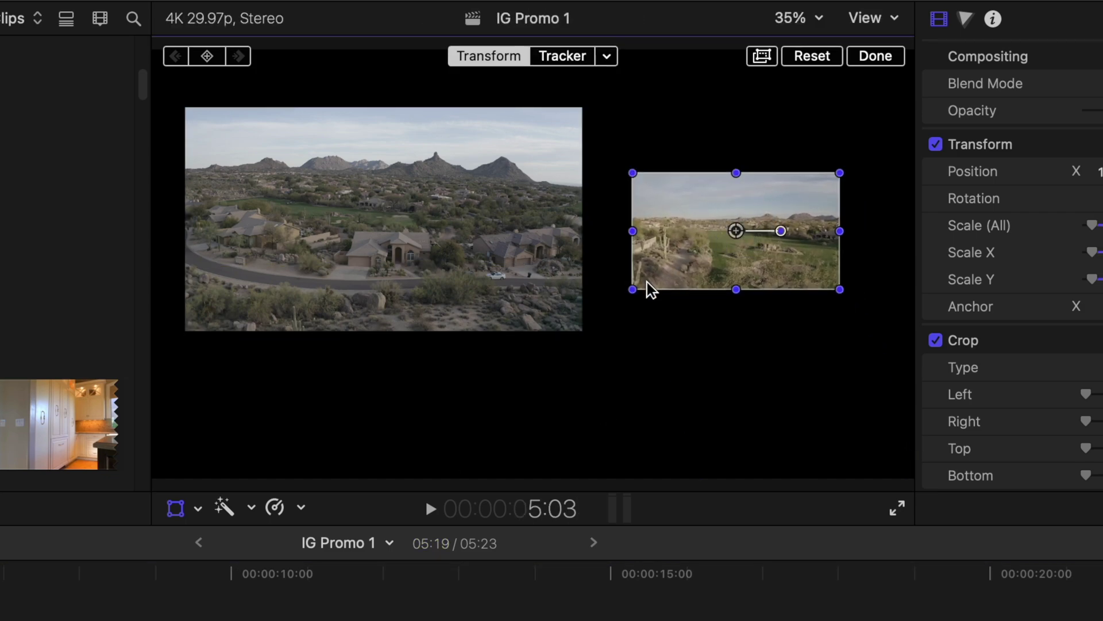
{"action": "left_click_drag", "start_coordinate": [638, 287], "coordinate": [610, 306]}
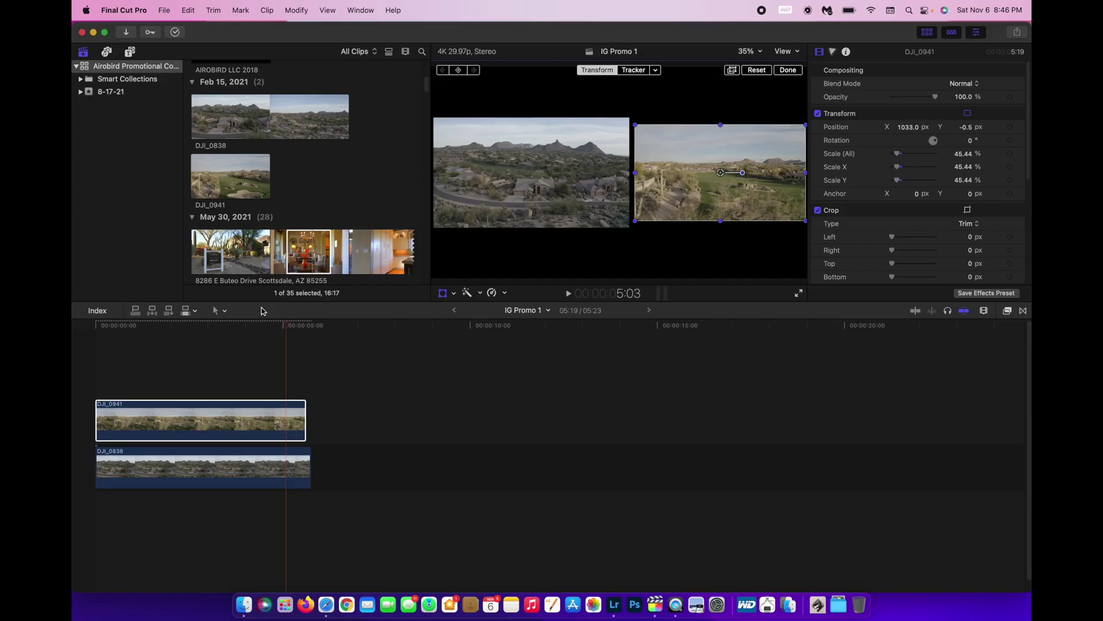
Play the side-by-side drone composite from the beginning of IG Promo 1.
{"action": "key", "text": "Home"}
{"action": "key", "text": "space"}
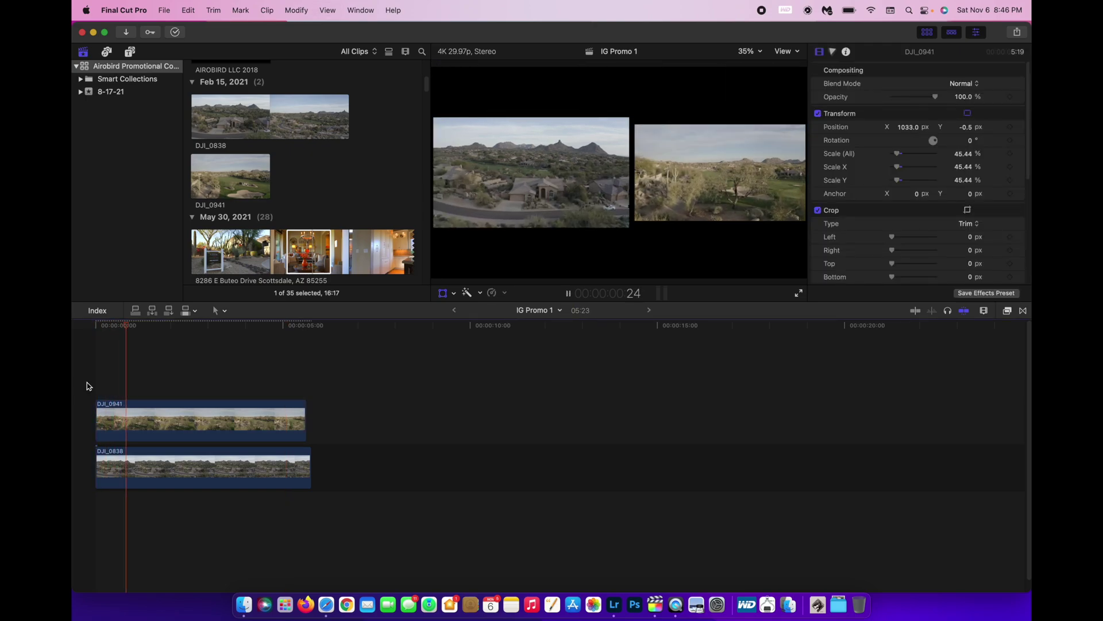